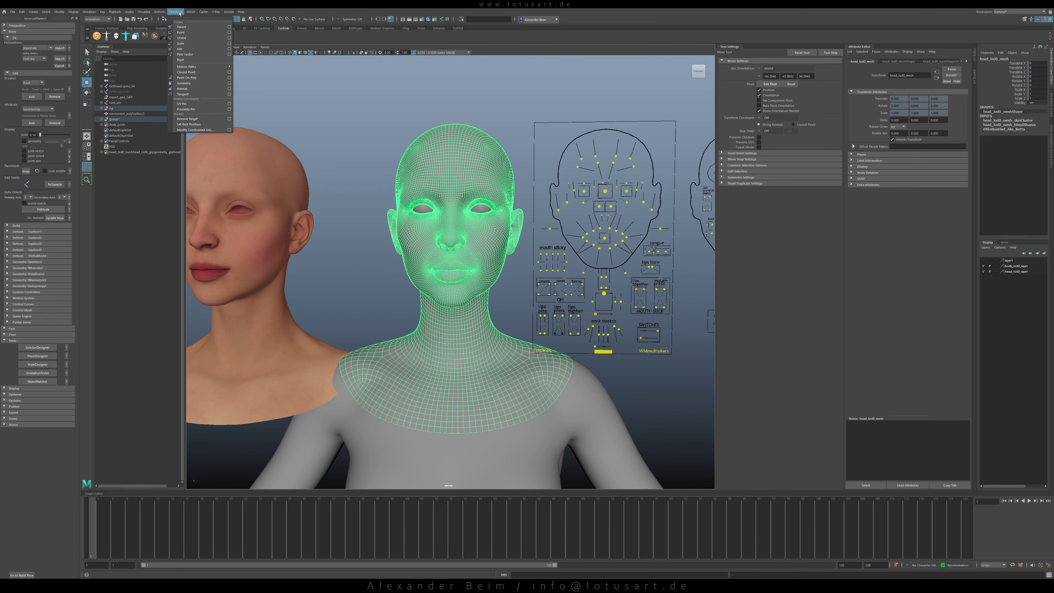
Finish the Wrap, blend-shape the edited head onto the original, and collapse the target list
click(626, 245)
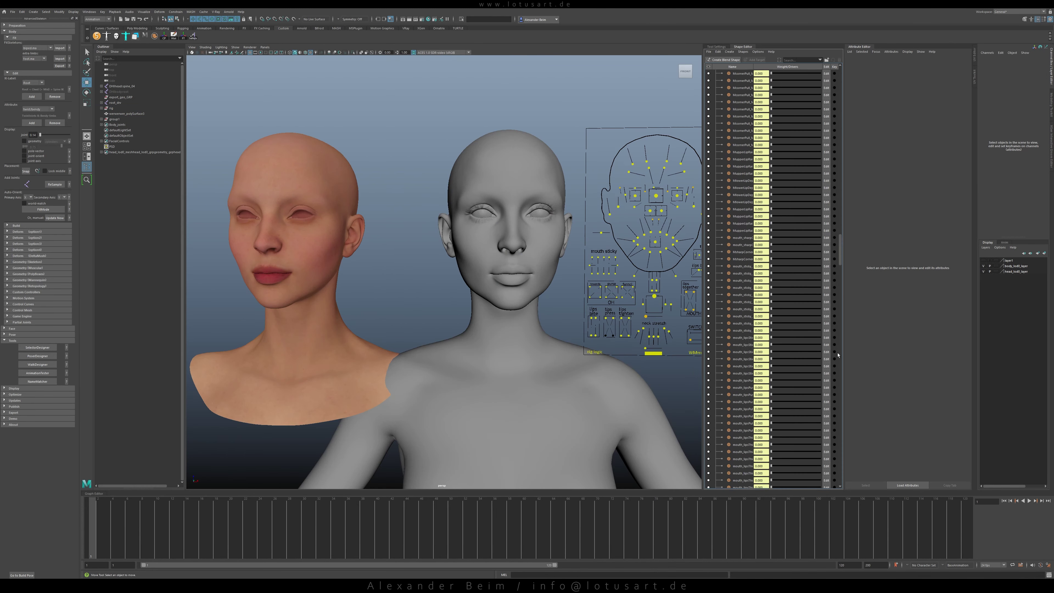
click(726, 59)
click(715, 102)
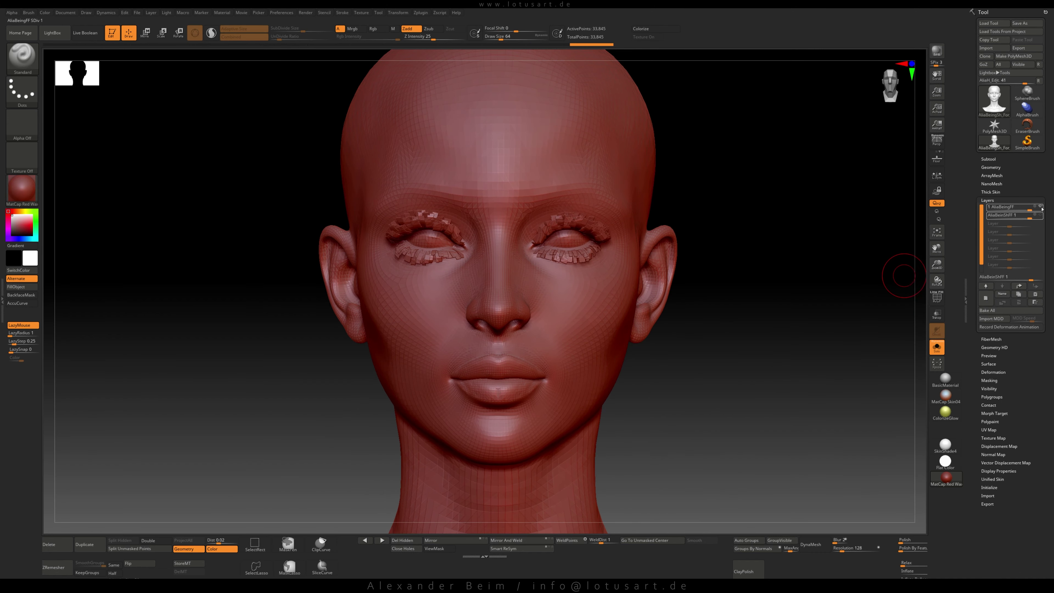
Split the eyelash geometry into separate polygroups with Auto Groups
click(755, 540)
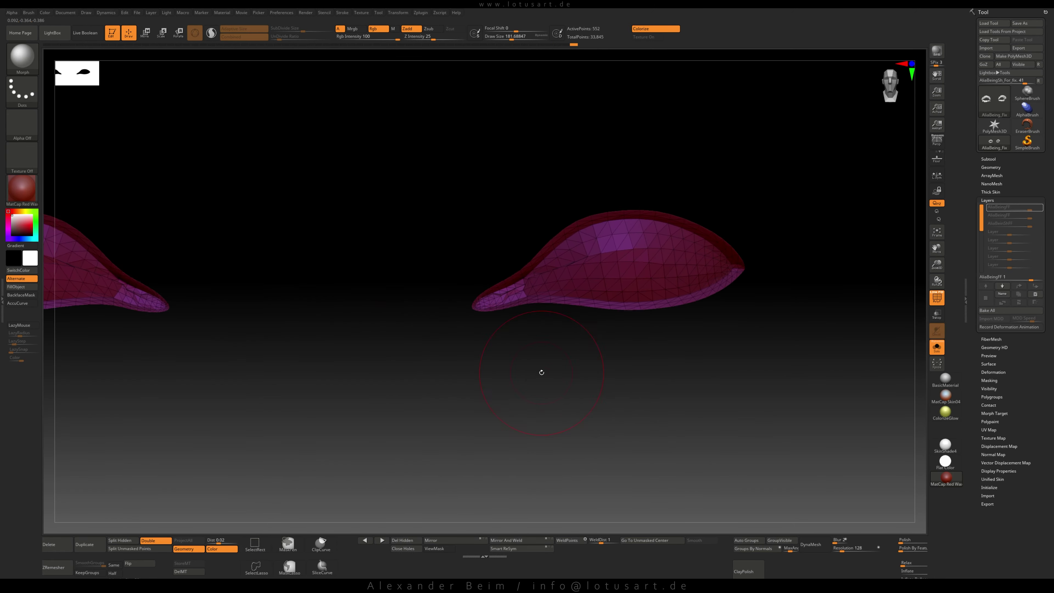
Hide the upper eyelid shell and orbit around to inspect the inner eyelid surfaces
drag(560, 441, 504, 294)
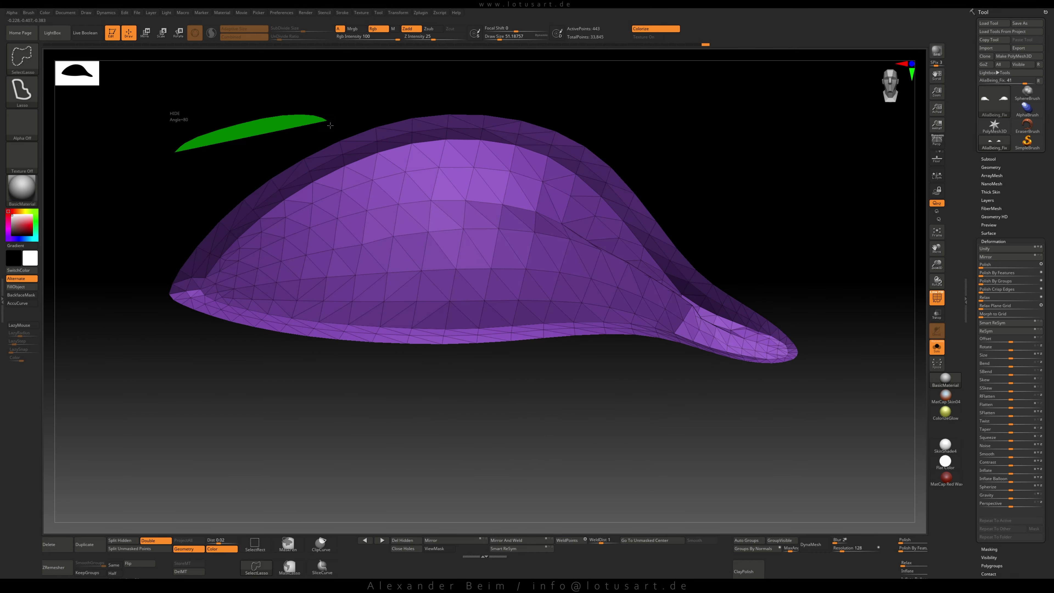
alt+drag(269, 323, 800, 376)
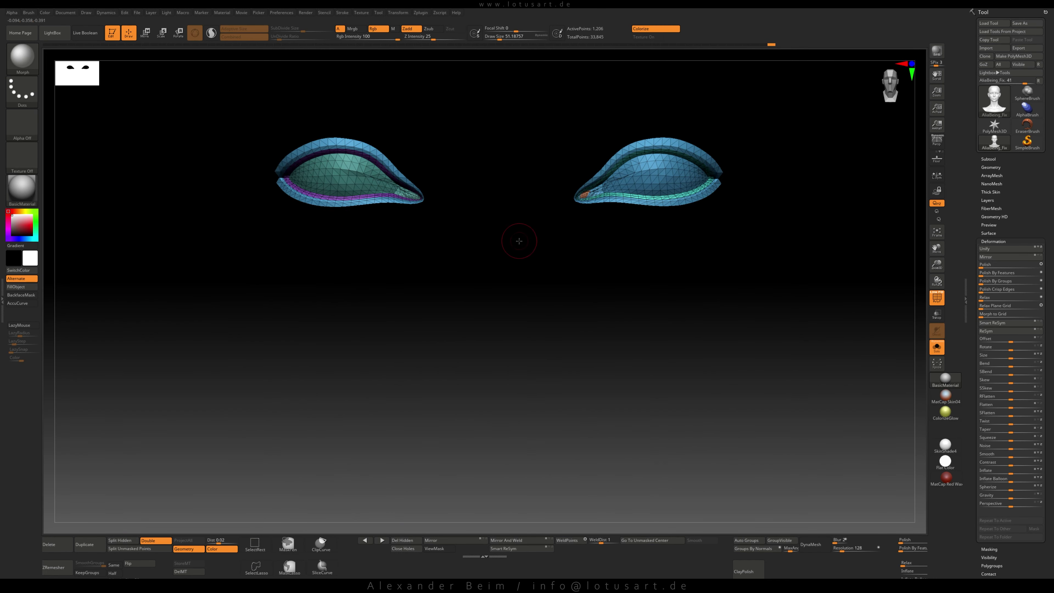
drag(554, 358, 573, 345)
key(ctrl+shift)
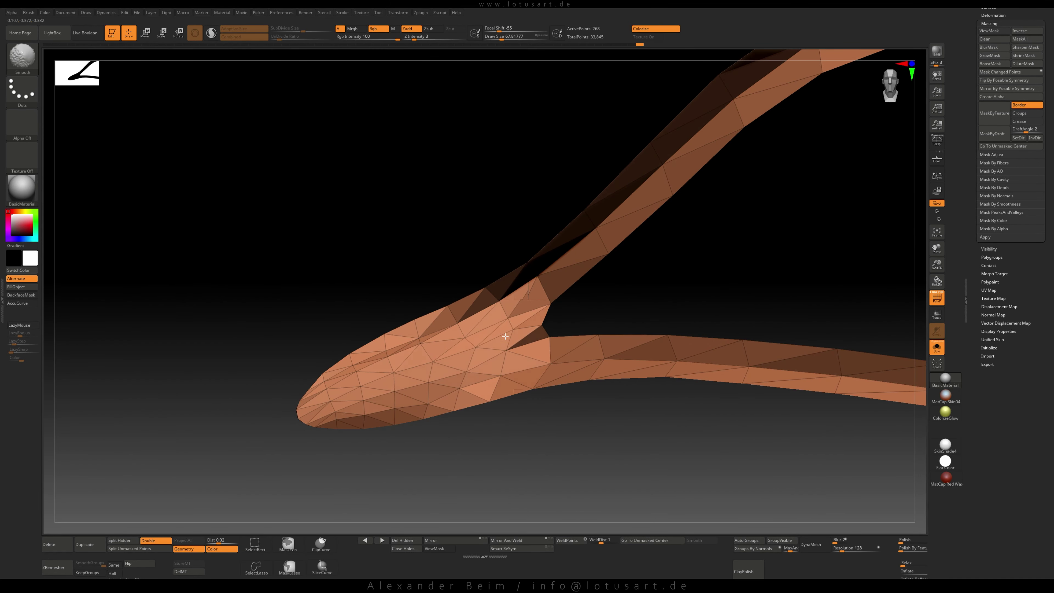
mouse_move(505, 336)
mouse_down()
mouse_move(570, 299)
mouse_move(798, 365)
mouse_move(635, 313)
mouse_move(755, 395)
mouse_up()
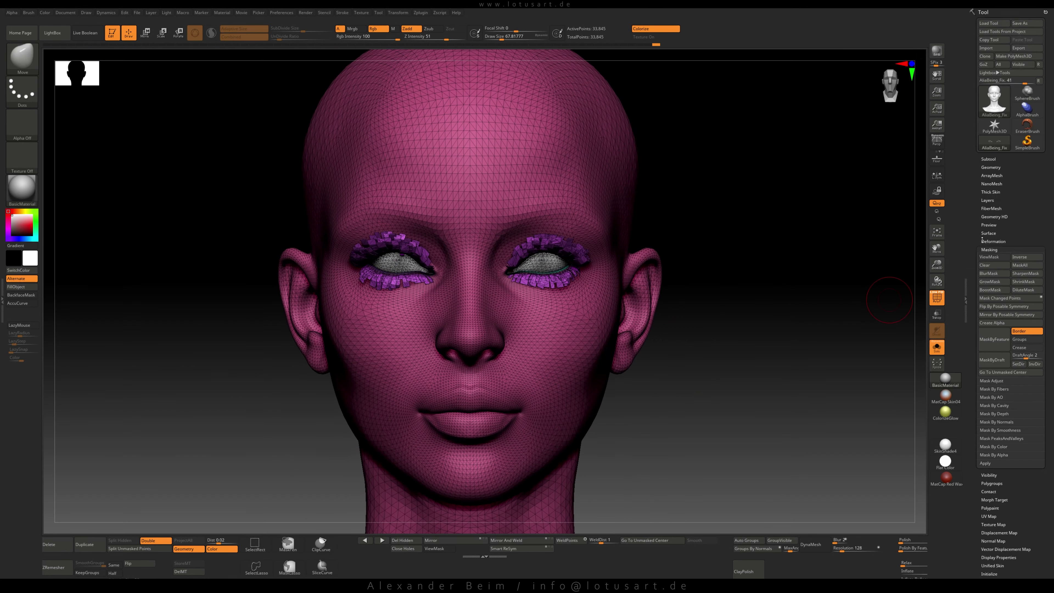
Add a new sculpt layer in the Layers list and rename it for the eyelid change
click(988, 200)
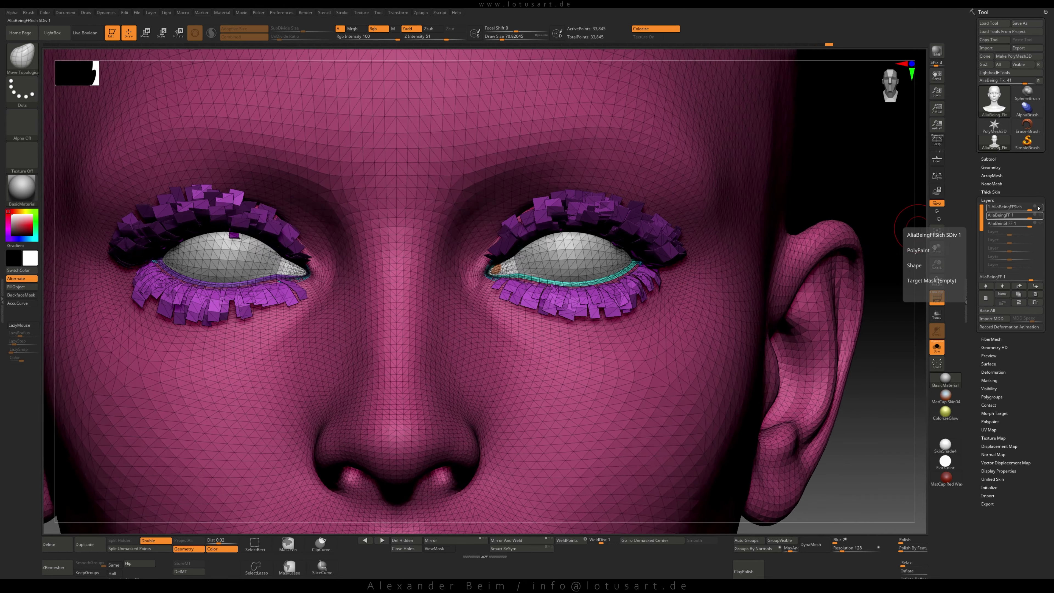
click(1002, 293)
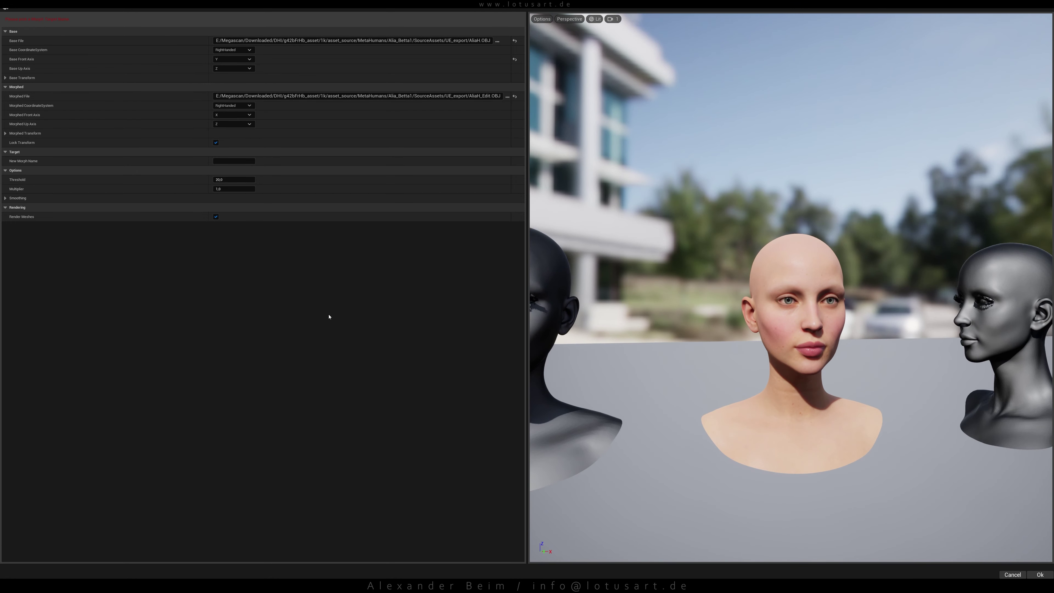
Widen the Mesh Morpher preview to show all three heads
drag(386, 283, 294, 253)
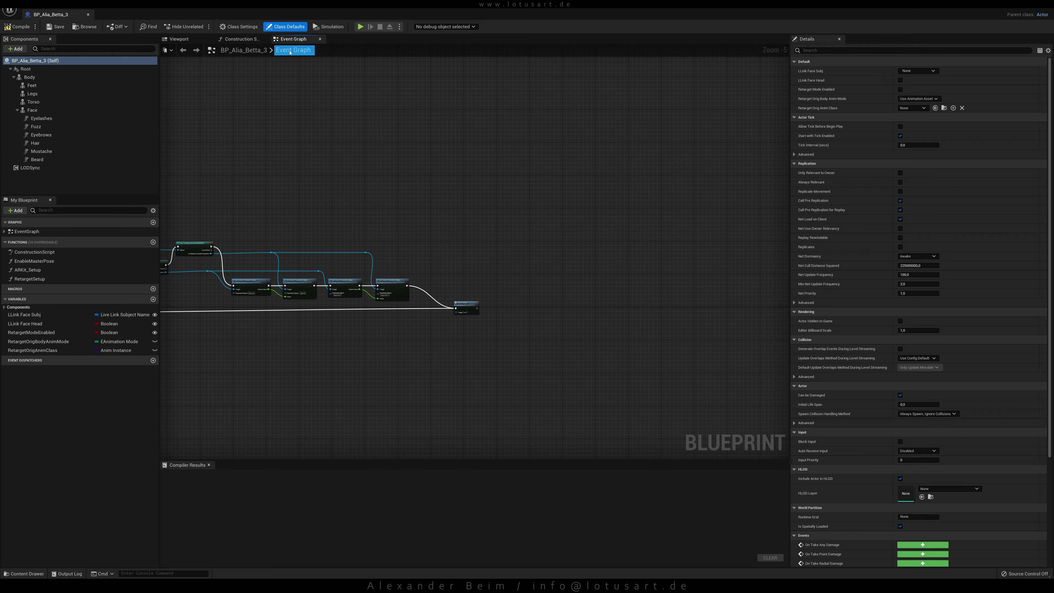
Add a Face Set Morph Target node after ARKit Setup and an AliaBeing custom event
drag(32, 111, 501, 358)
mouse_move(516, 358)
mouse_down()
mouse_move(589, 321)
mouse_move(622, 248)
mouse_up()
click(610, 364)
drag(506, 280, 595, 263)
right_click(579, 380)
click(606, 415)
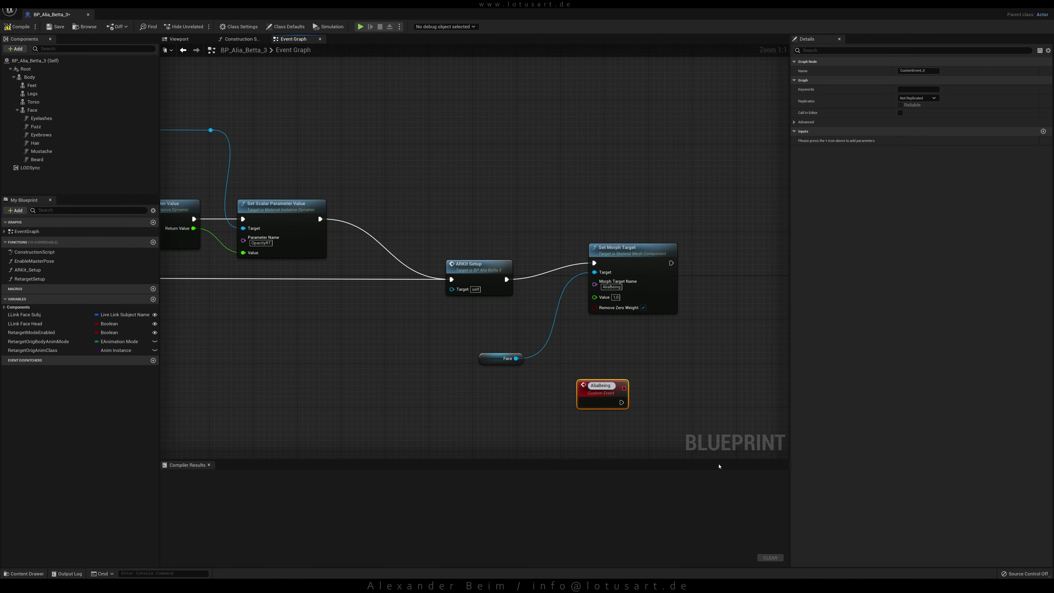
drag(602, 386, 502, 326)
Call the AliaBeing event after Retarget Setup in the Construction Script and compile
click(242, 39)
drag(499, 275, 560, 280)
click(602, 315)
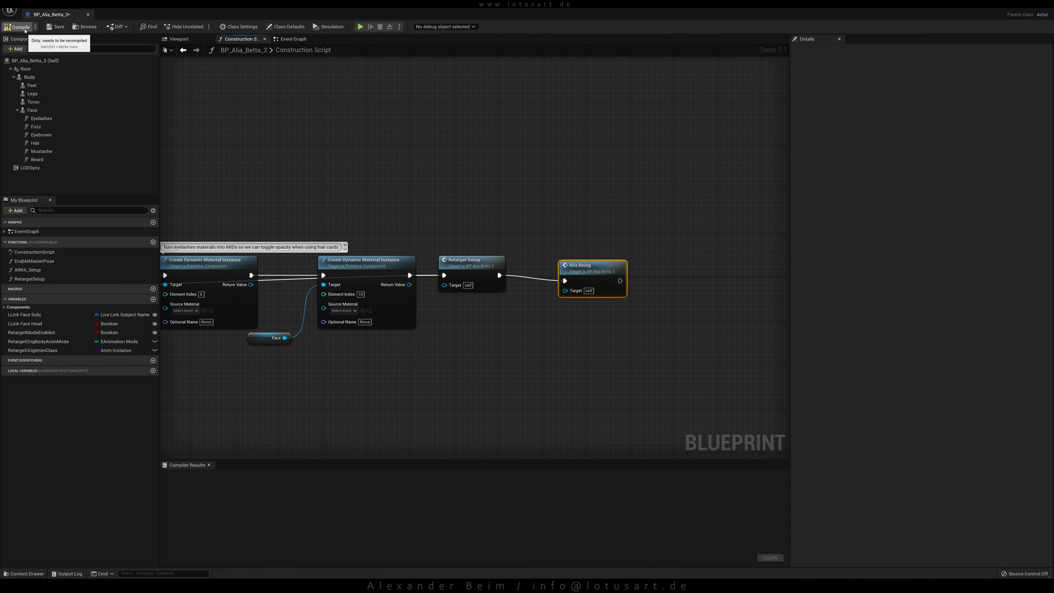
click(25, 30)
Duplicate the Set Morph Target node for AliaBeingSH and recompile the blueprint
click(293, 39)
key(ctrl+c)
key(ctrl+v)
text(S)
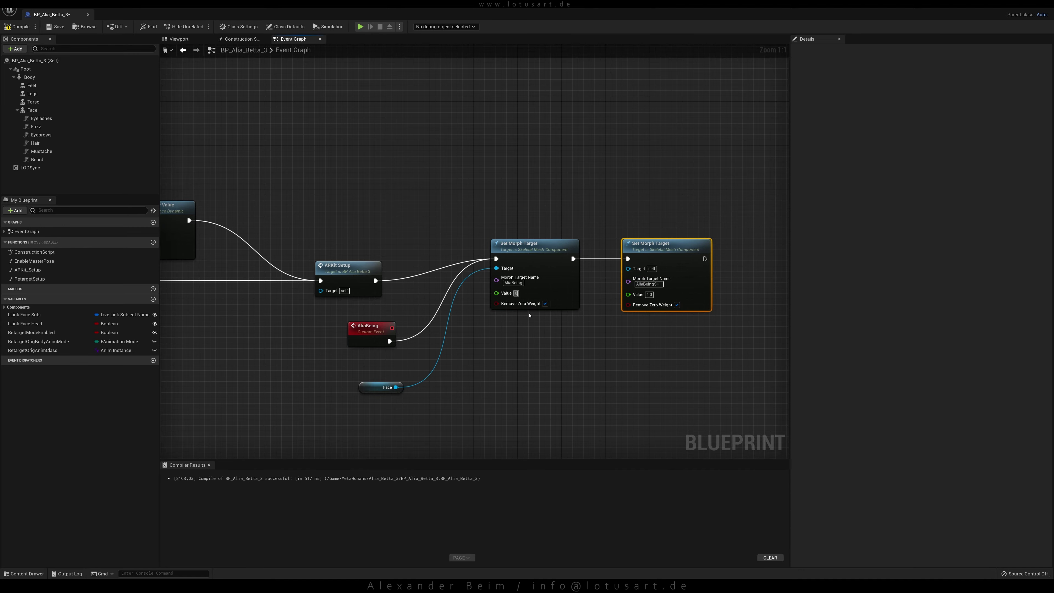
key(F7)
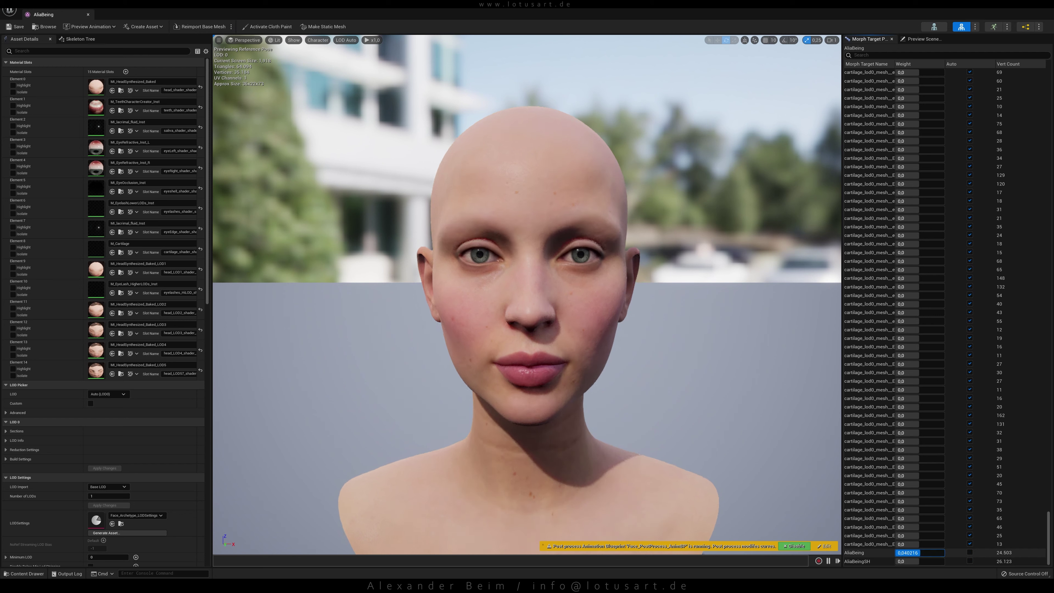
Set the AliaBeingSH morph target preview weight to 0.5
text(0.5)
key(Return)
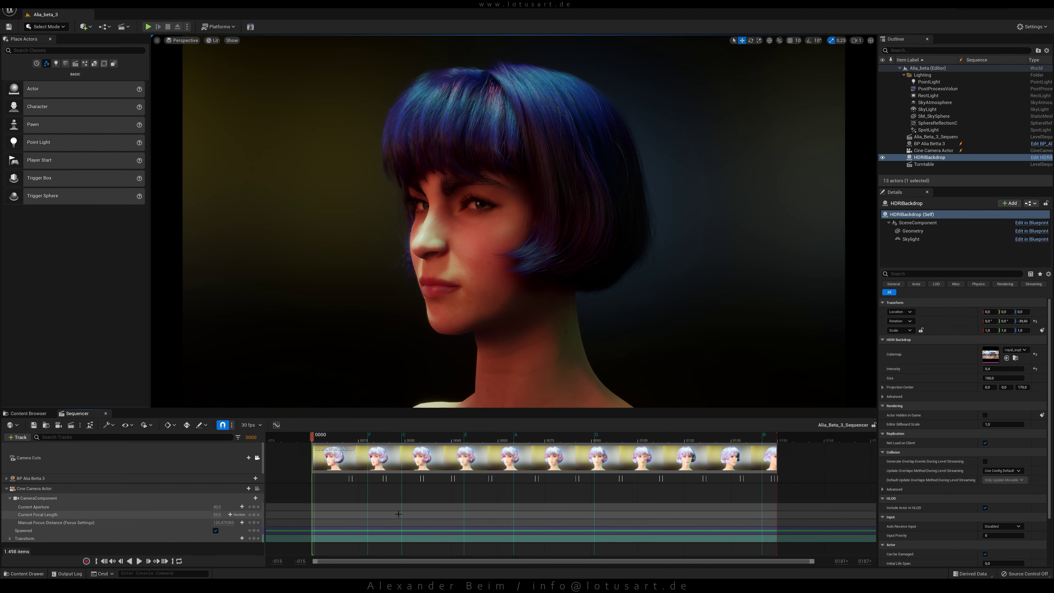
Check poses at frames 17, 48, 64, 90, 145 and 28, then enlarge the viewport
click(368, 439)
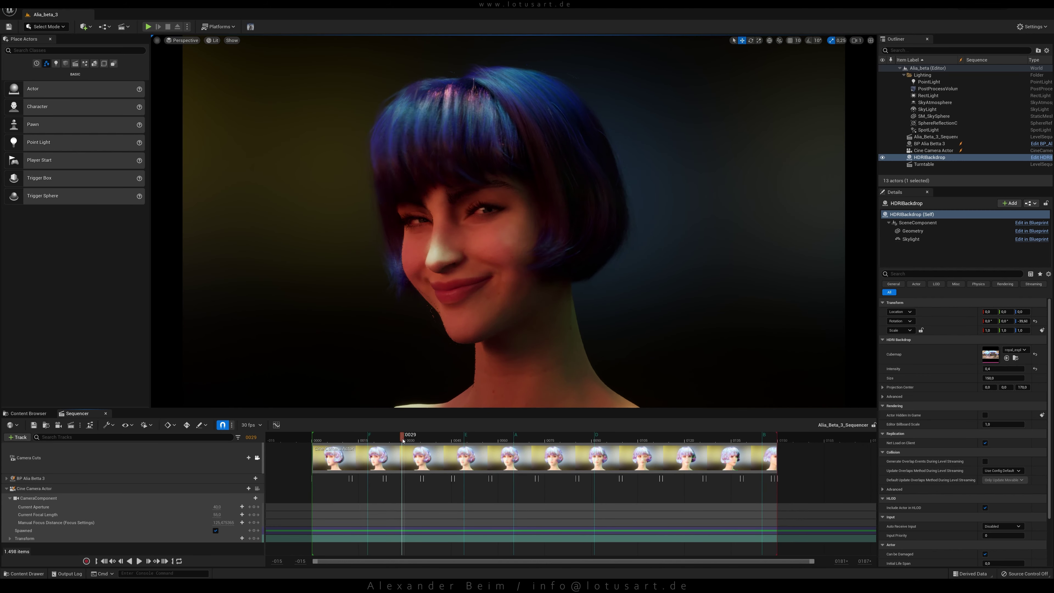
click(464, 440)
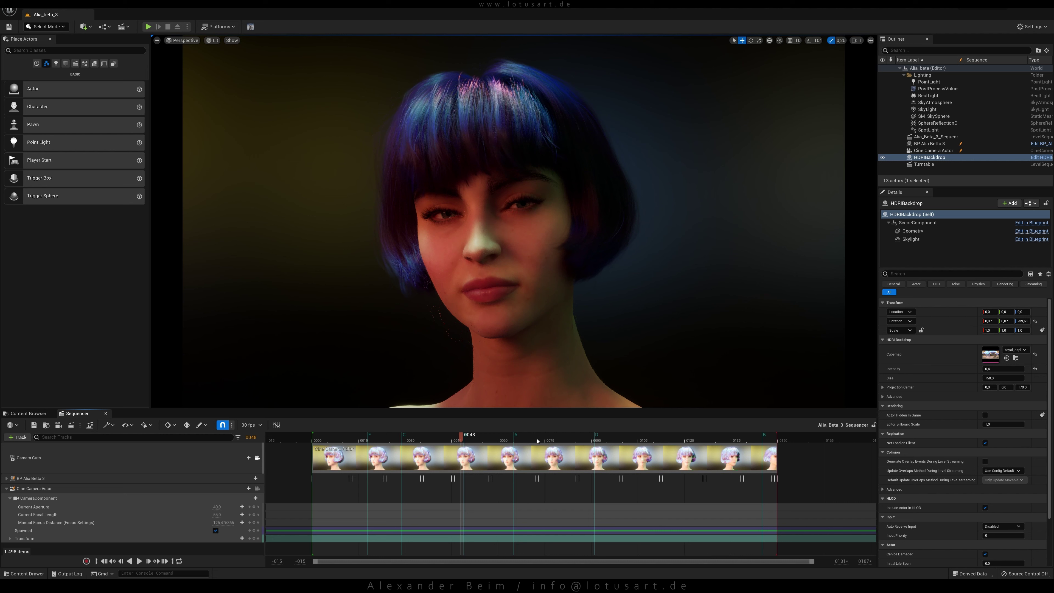
click(514, 439)
click(593, 439)
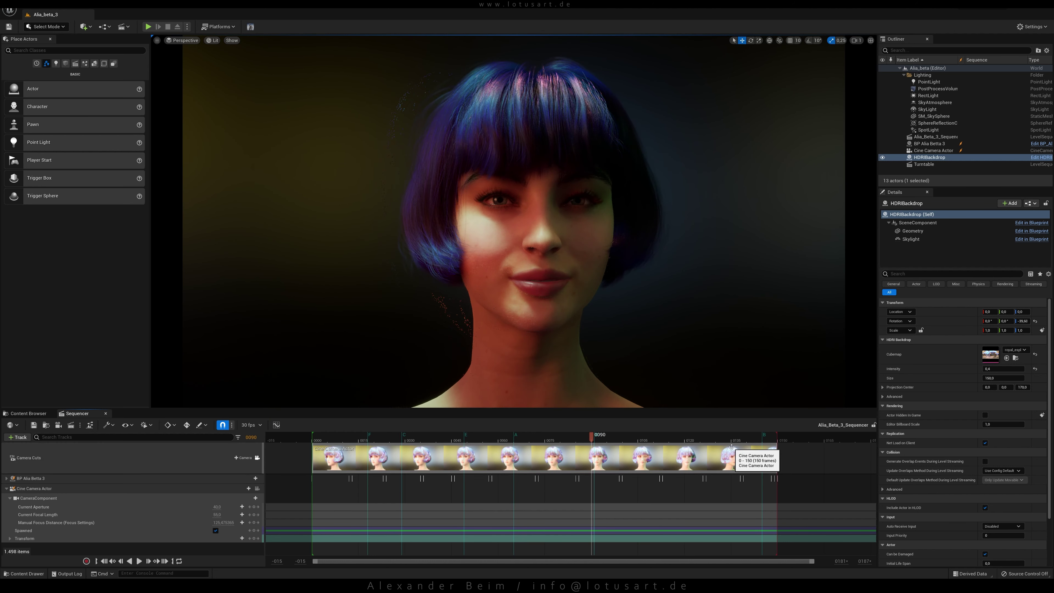
click(763, 439)
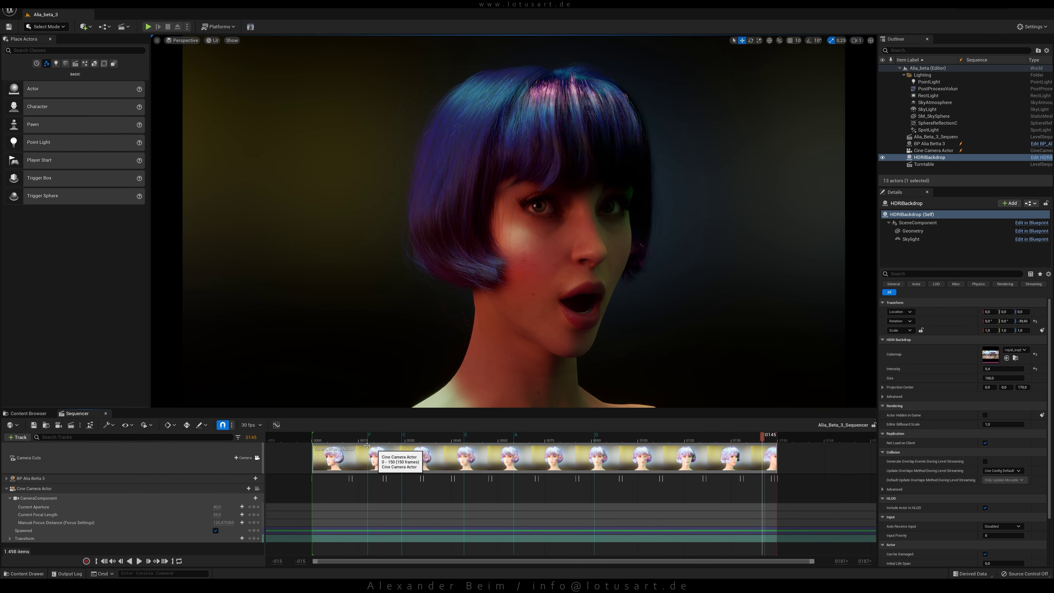
click(400, 439)
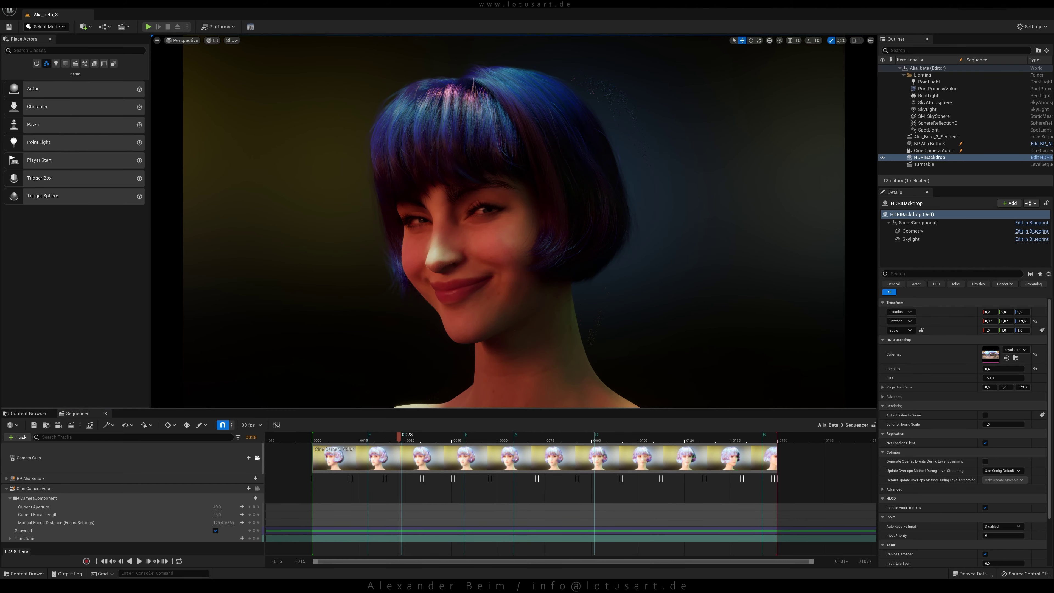
drag(459, 408, 453, 515)
drag(877, 300, 989, 300)
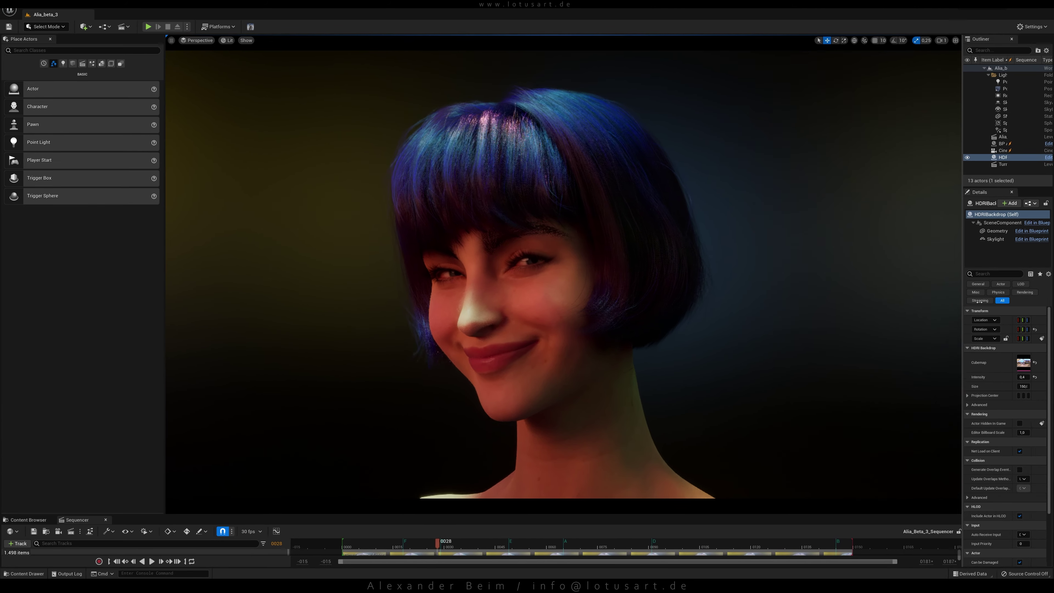